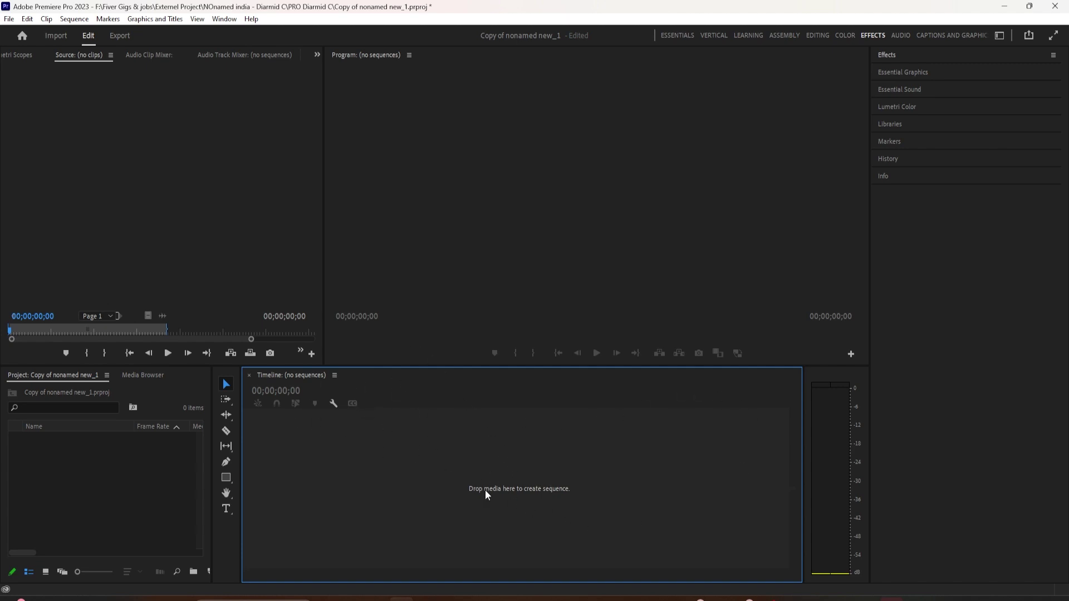
# Raise the divider above the Project and Timeline panels slightly and focus the Project panel.
pyautogui.moveTo(126, 366); pyautogui.dragTo(129, 354)
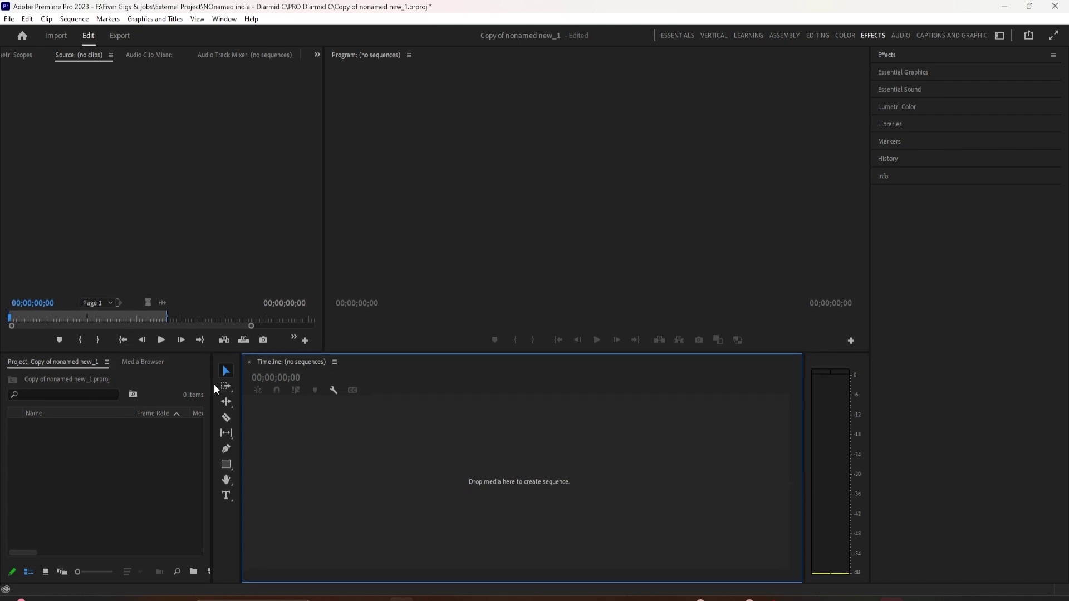
pyautogui.click(145, 467)
pyautogui.click(295, 453)
pyautogui.click(161, 457)
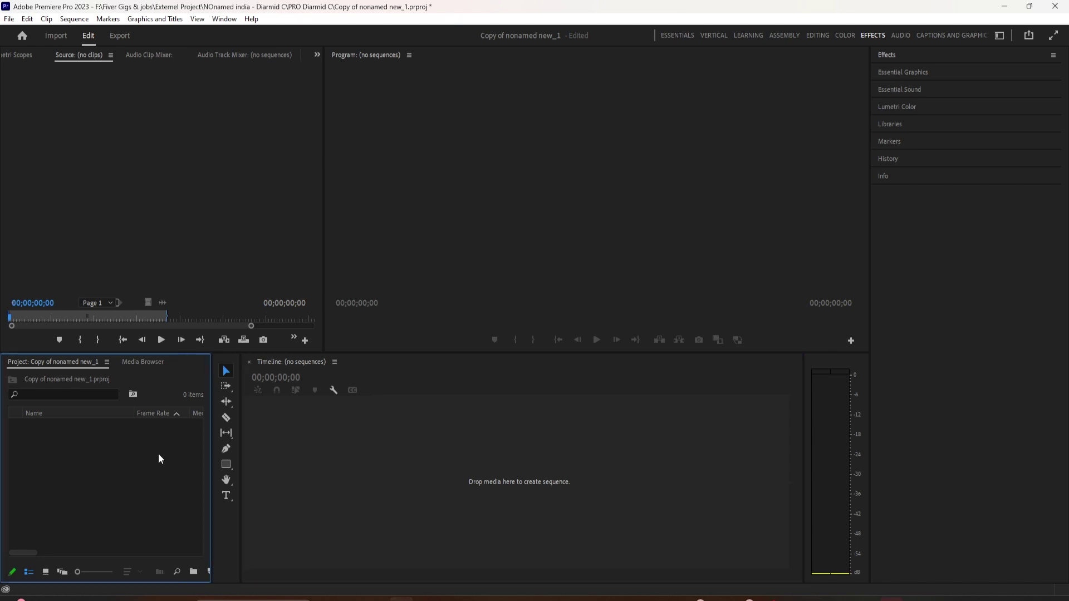
# Start a new sequence via File > New > Sequence and expand the Digital SLR presets.
pyautogui.click(9, 19)
pyautogui.moveTo(42, 32)
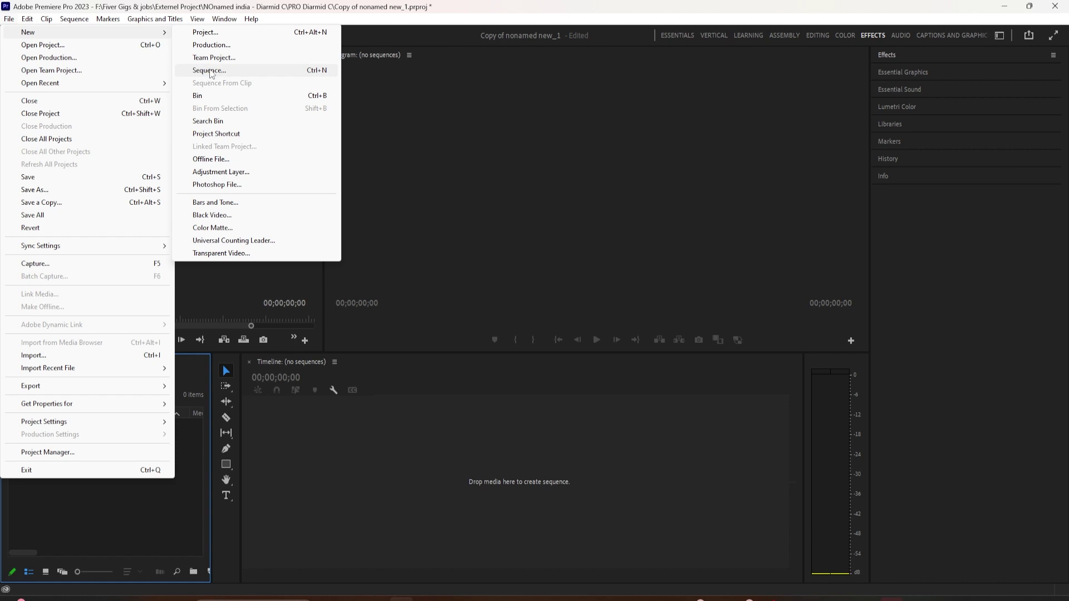
pyautogui.click(211, 72)
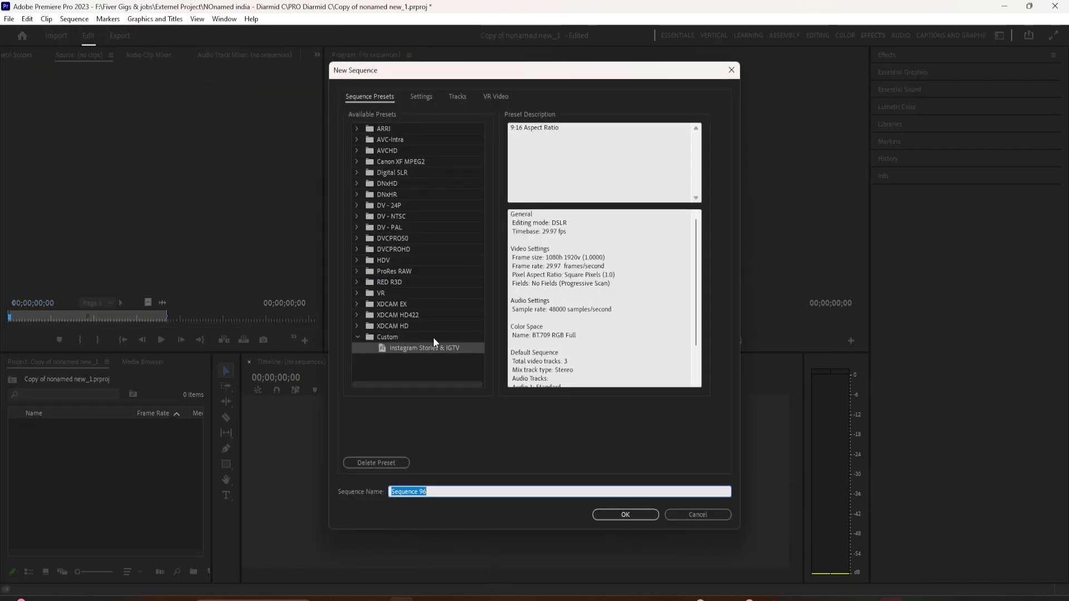
pyautogui.click(358, 338)
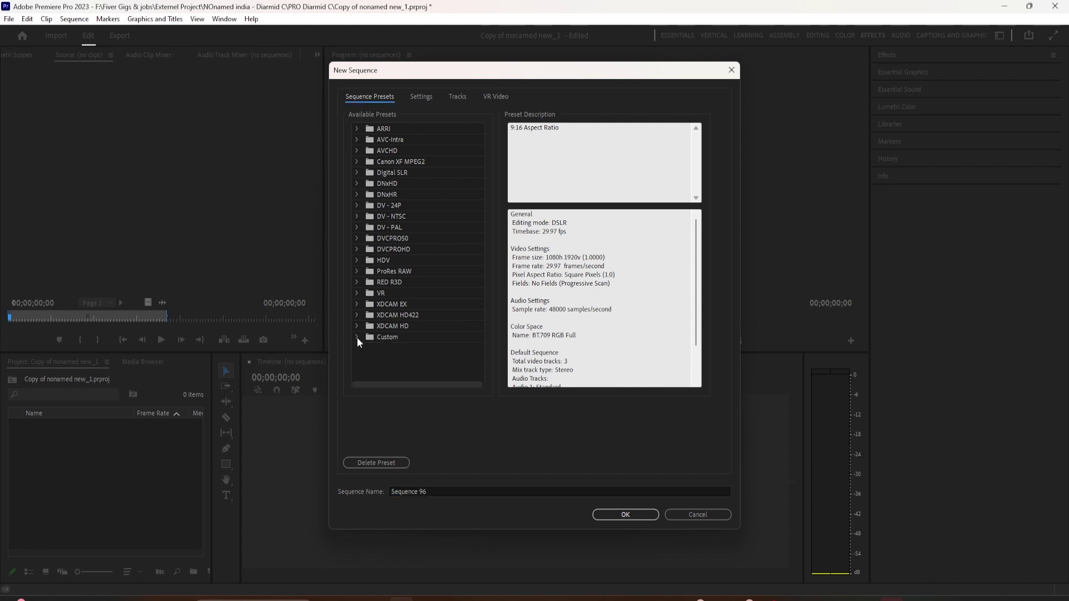
pyautogui.click(356, 174)
pyautogui.click(397, 173)
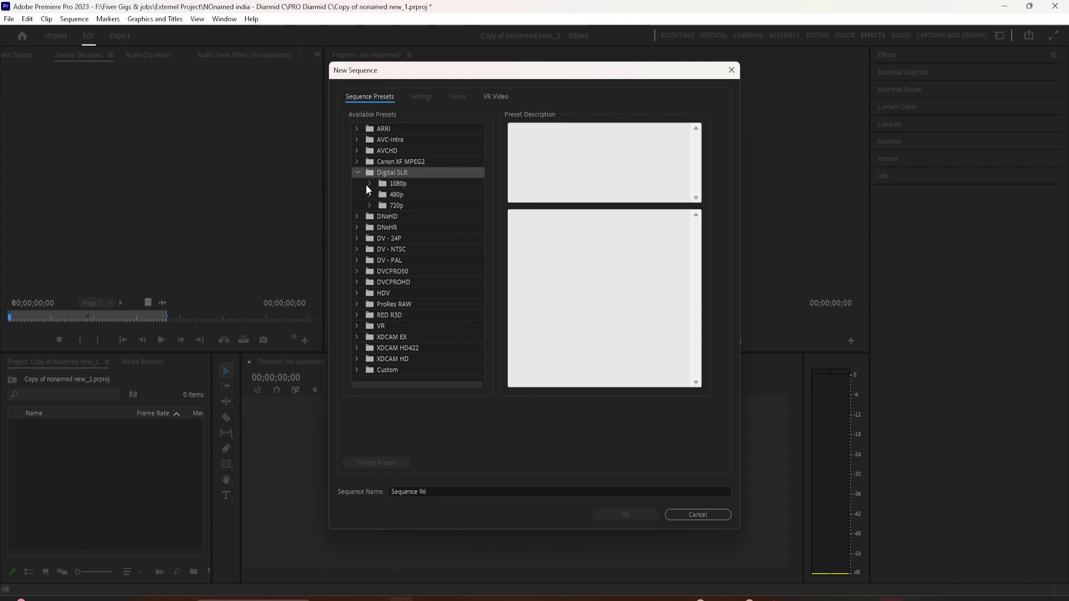
# Choose the DSLR 1080p30 preset and create Sequence 96.
pyautogui.click(367, 184)
pyautogui.click(403, 185)
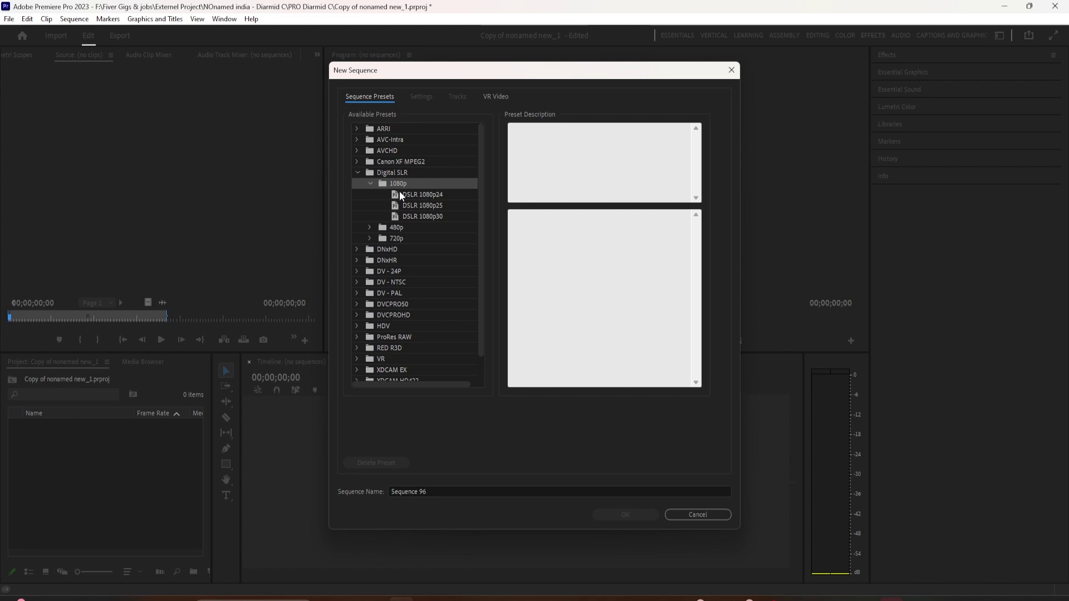
pyautogui.click(427, 216)
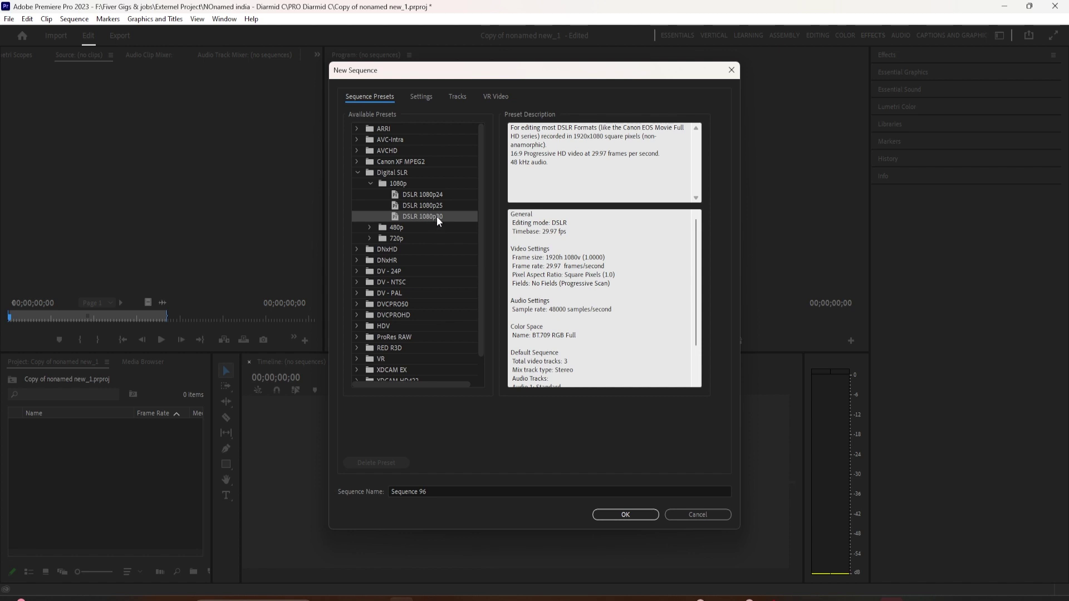
pyautogui.click(397, 490)
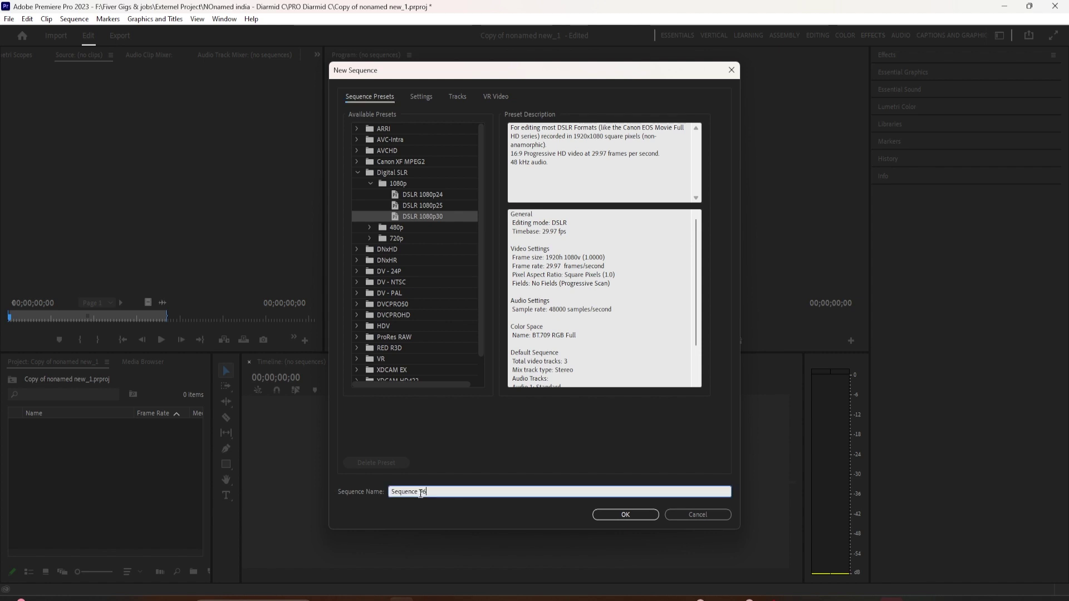
pyautogui.click(640, 517)
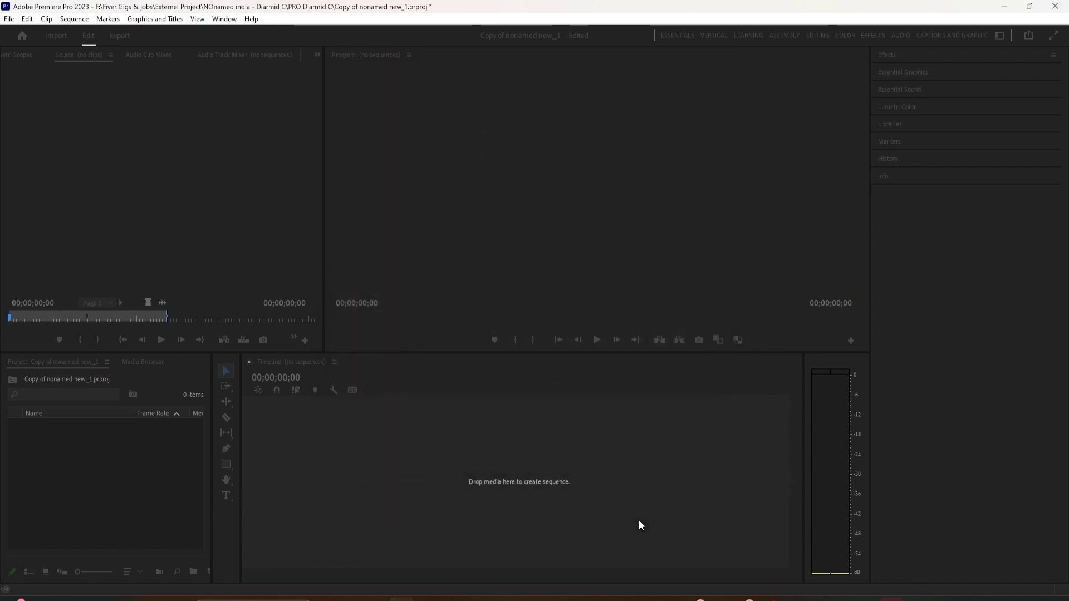
# Scrub the playhead, select Sequence 96 in the project list, and widen the Project panel.
pyautogui.moveTo(375, 393); pyautogui.dragTo(473, 398)
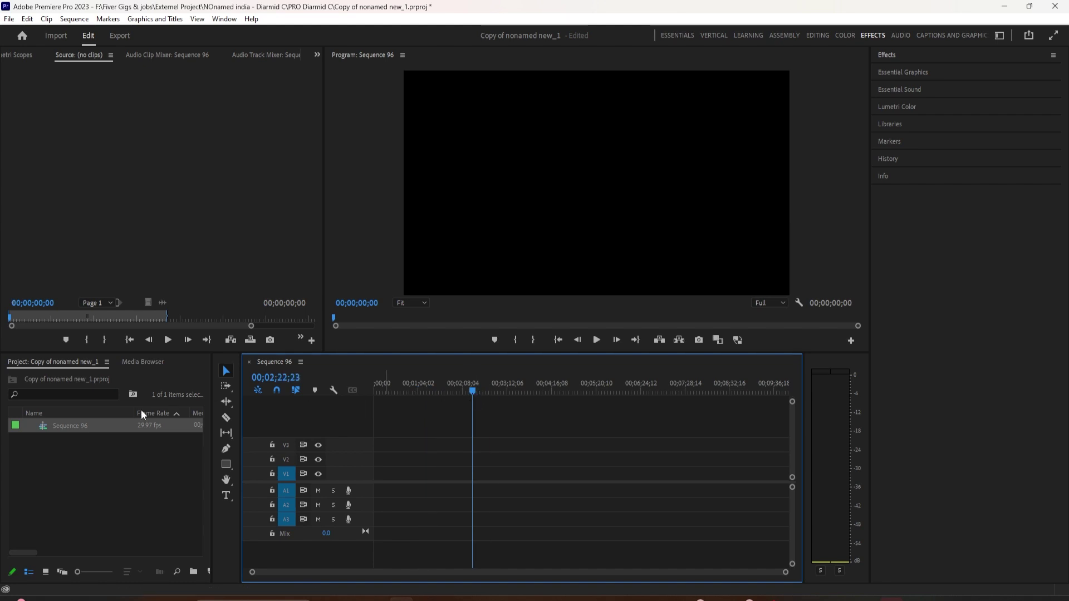
pyautogui.click(56, 475)
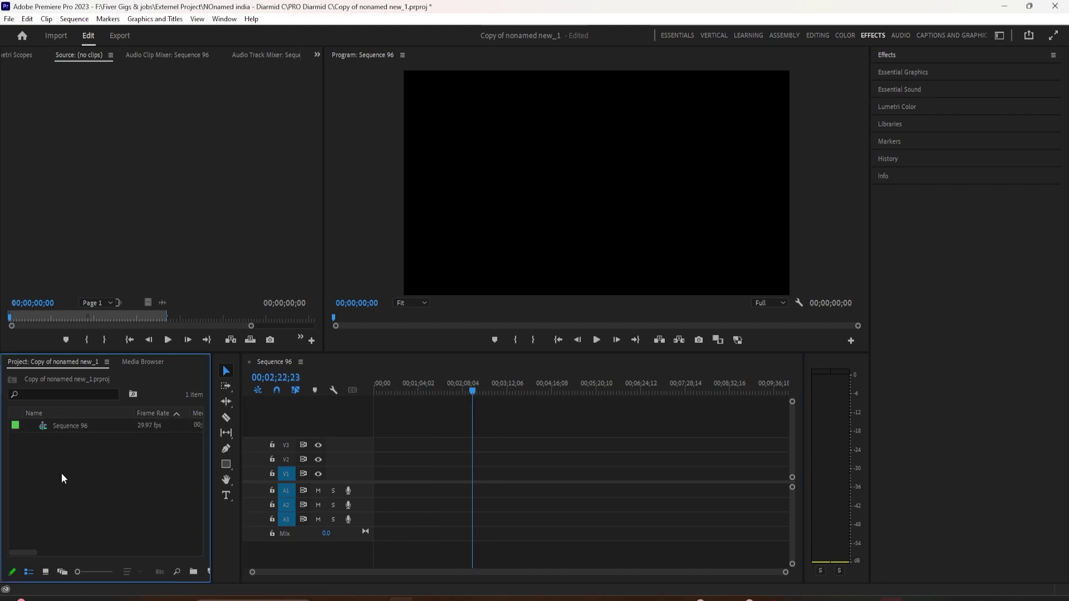
pyautogui.click(72, 428)
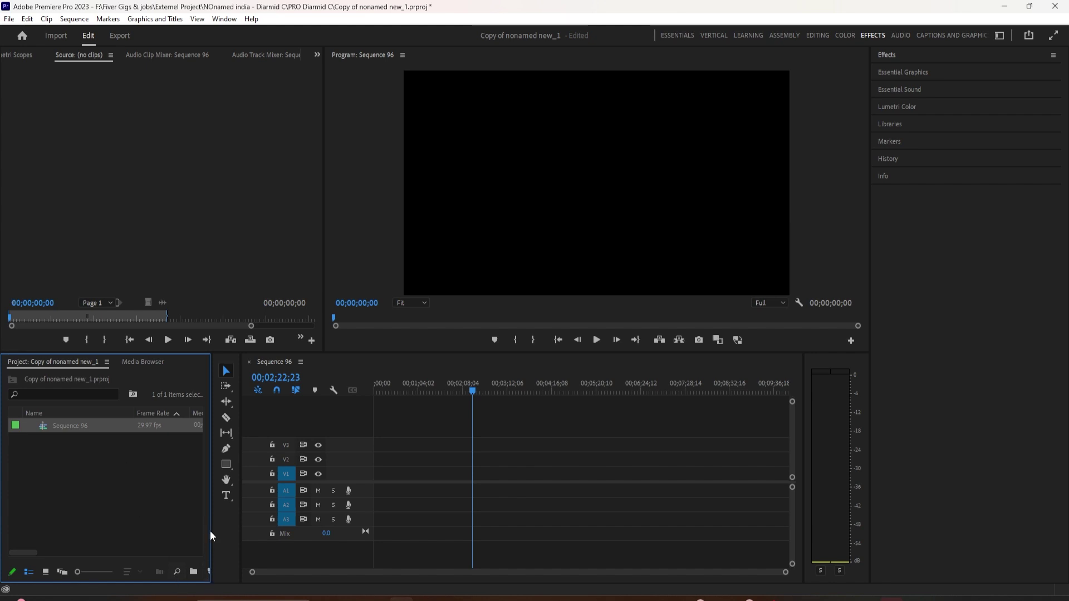
pyautogui.moveTo(211, 535); pyautogui.dragTo(239, 534)
# Review Sequence 96's settings (DSLR mode, 1920x1080, 29.97 fps) and cancel without changes.
pyautogui.click(74, 18)
pyautogui.click(92, 31)
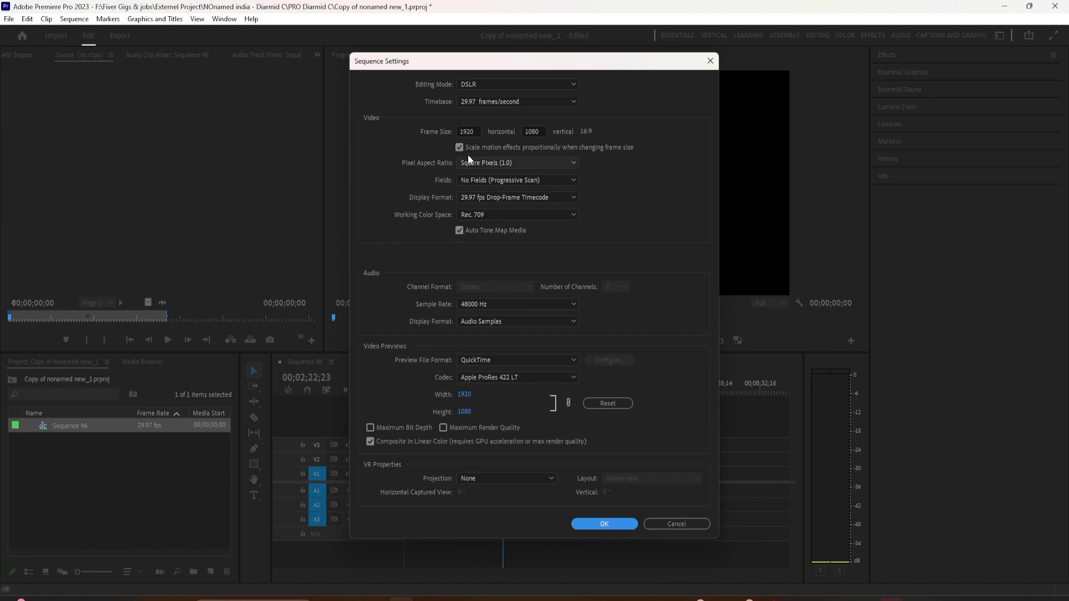
pyautogui.click(470, 85)
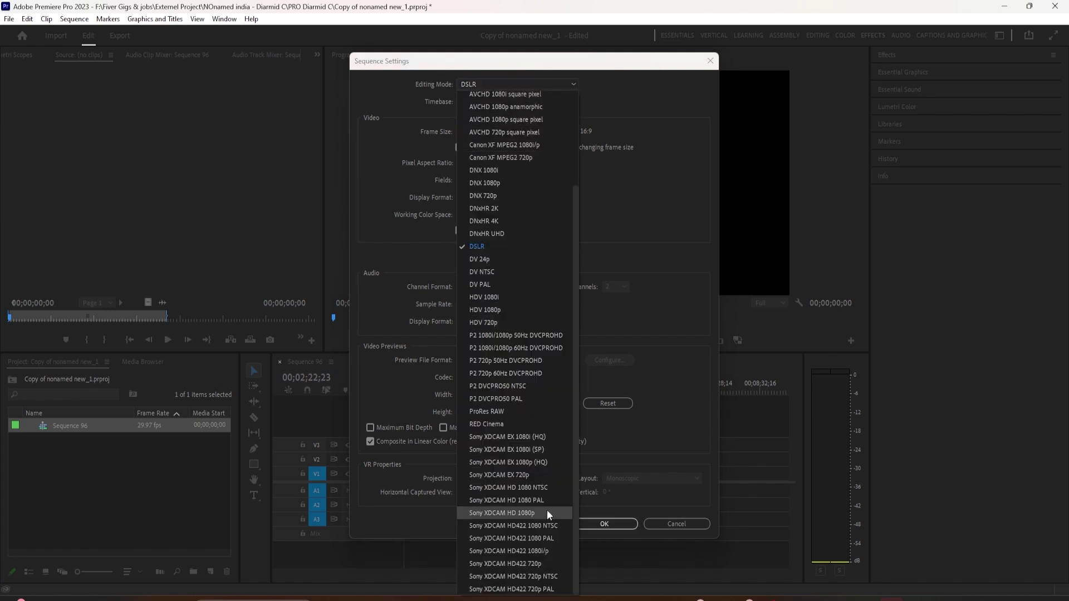
pyautogui.scroll(3, 549, 499)
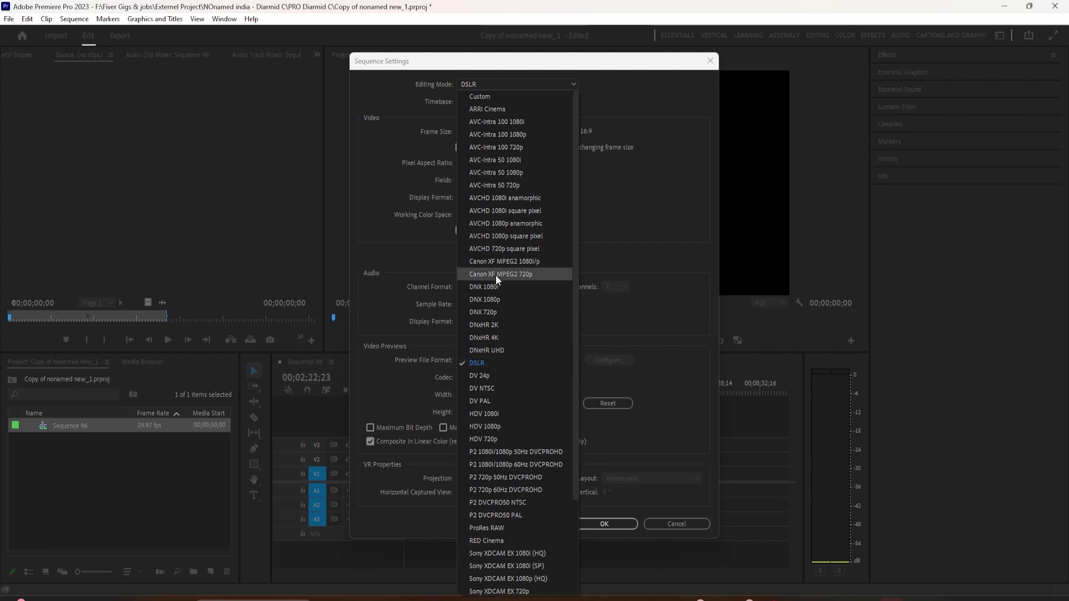
pyautogui.click(631, 216)
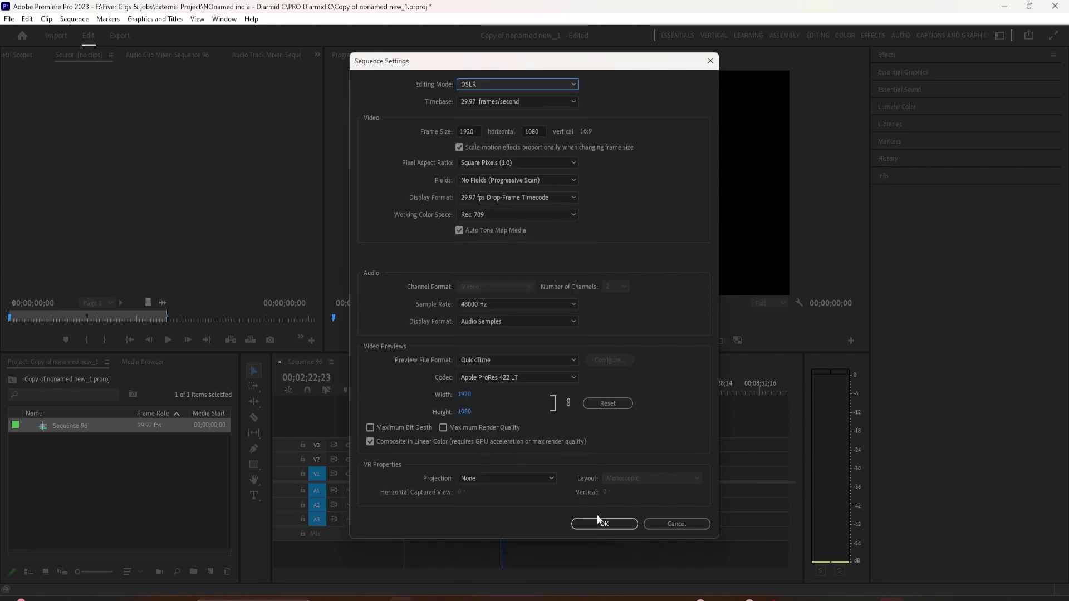
pyautogui.click(660, 526)
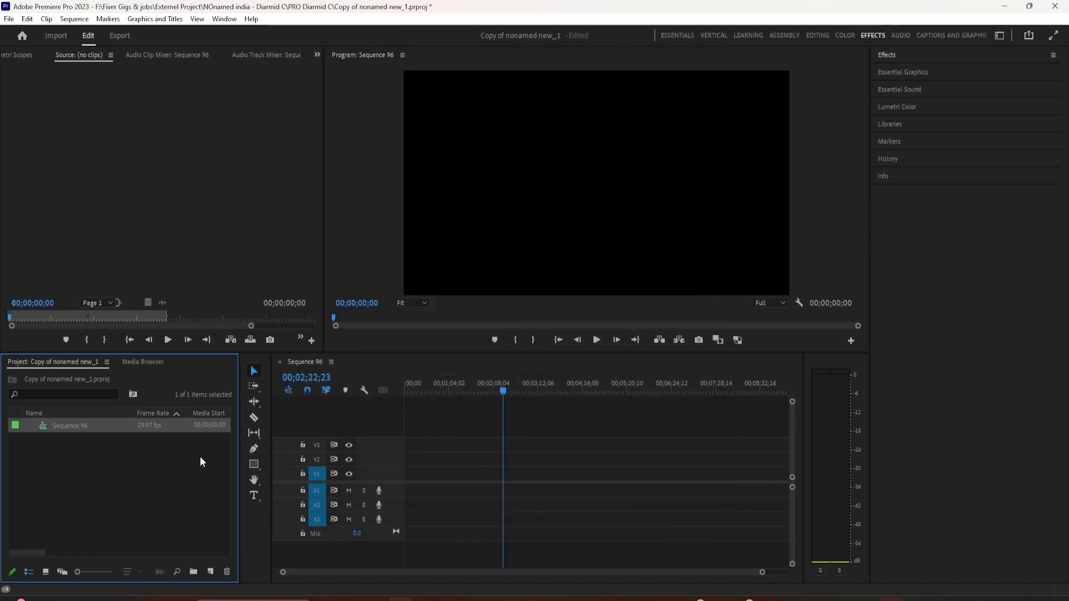
pyautogui.click(70, 487)
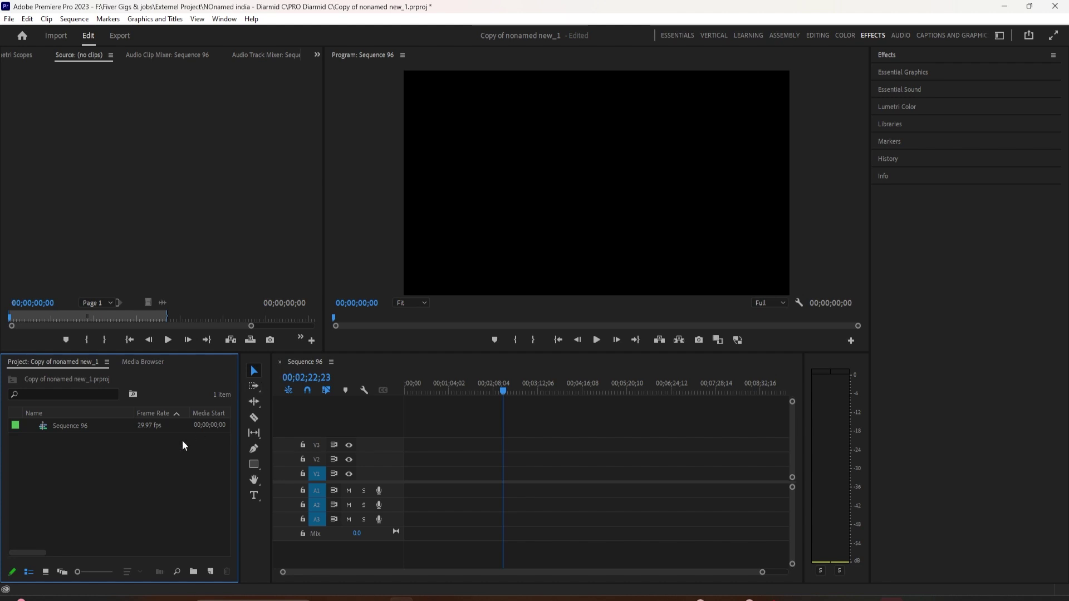
pyautogui.click(210, 573)
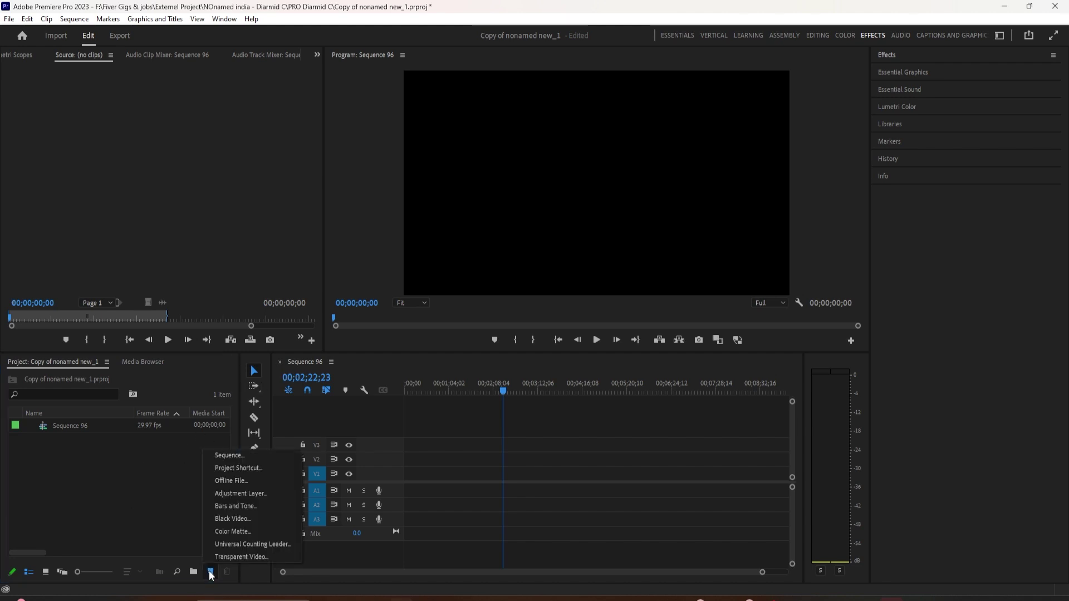
pyautogui.click(234, 456)
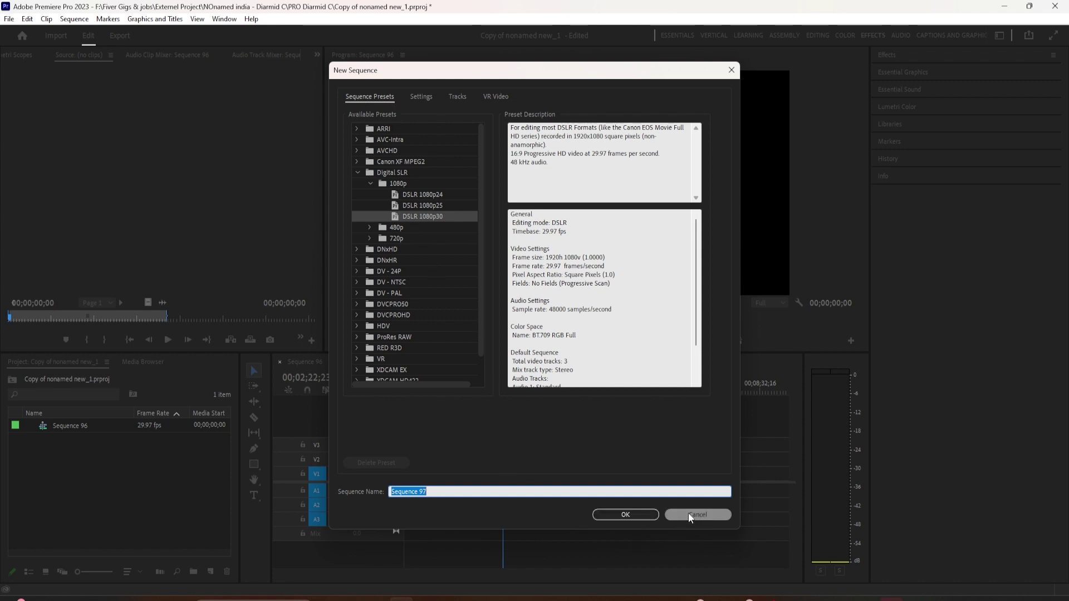
pyautogui.click(418, 102)
pyautogui.click(385, 98)
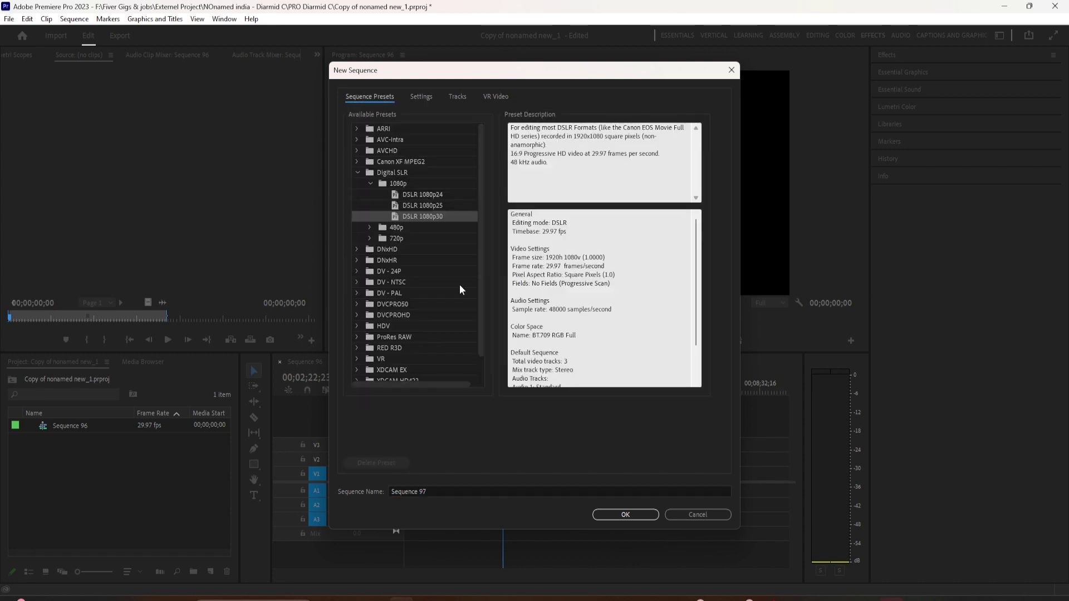
pyautogui.click(687, 516)
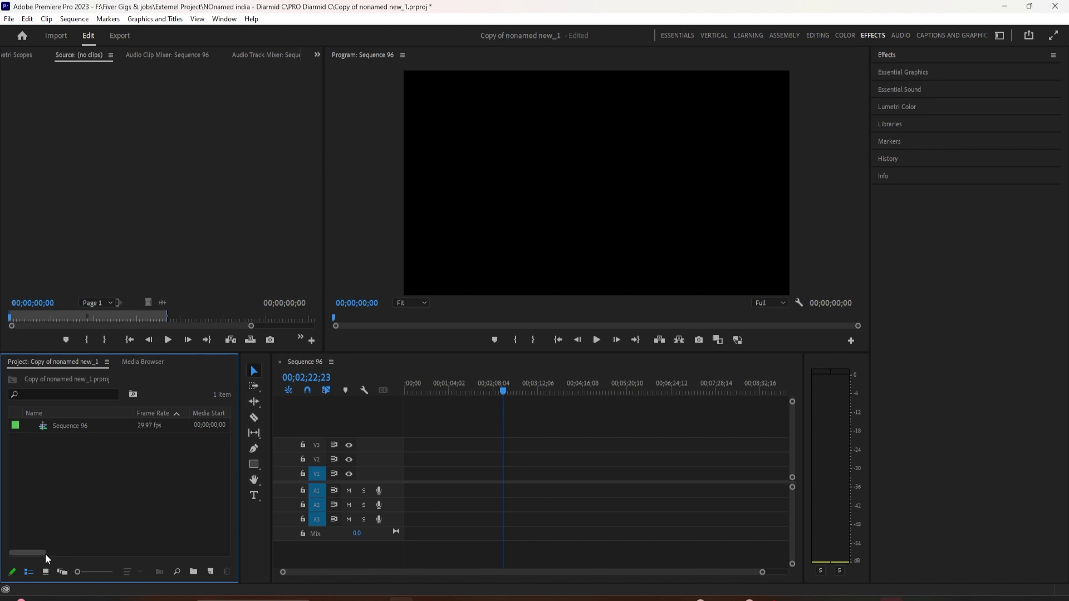
pyautogui.hotkey('ctrl', 'z')
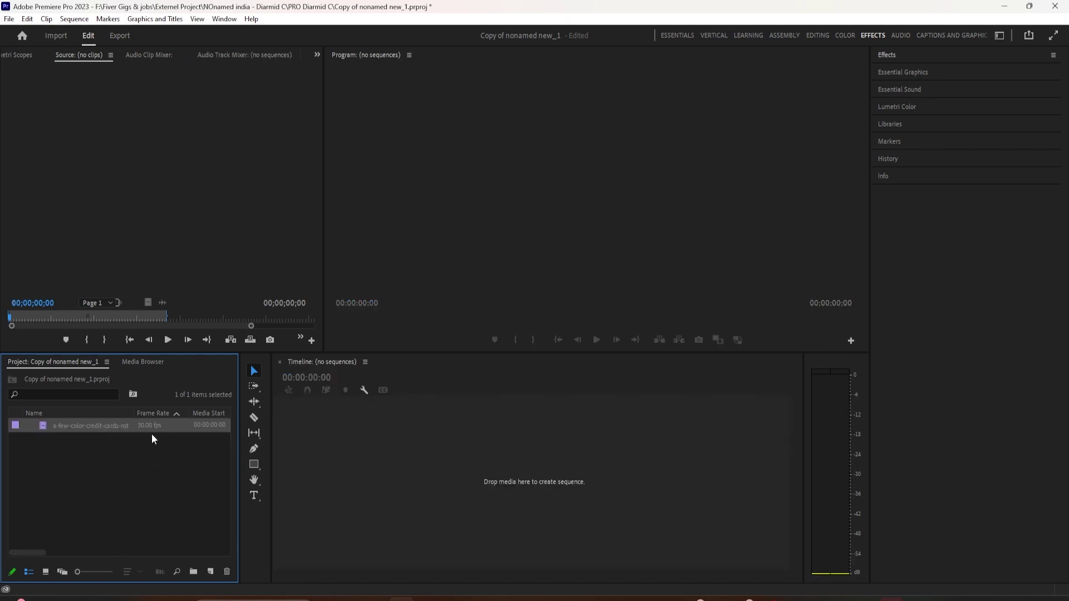
# Drag the credit-card clip onto the empty timeline and preview it at 00:00:01:16.
pyautogui.moveTo(72, 426); pyautogui.dragTo(308, 427)
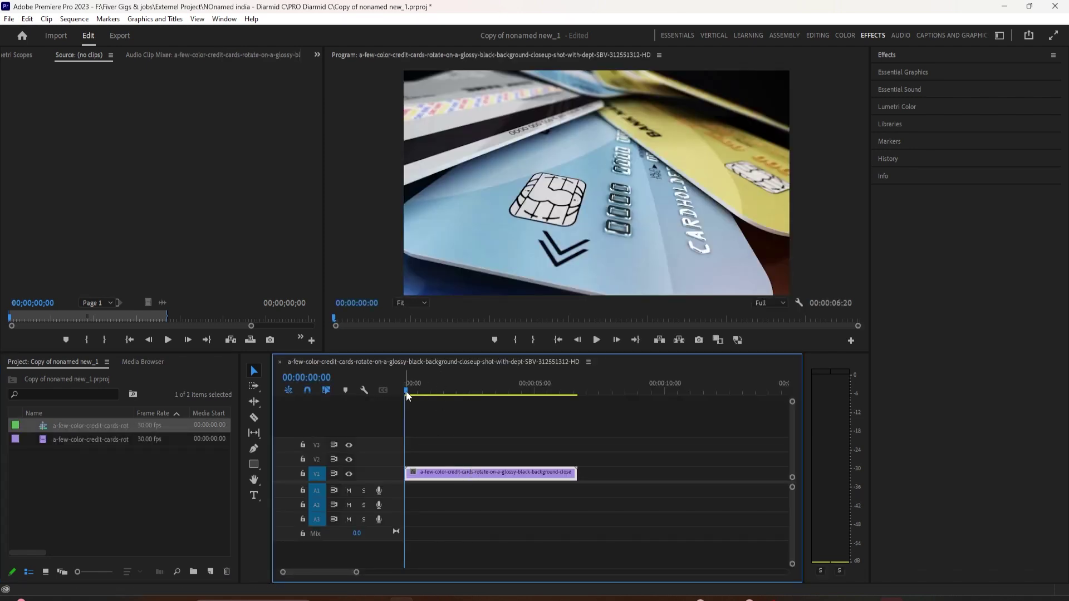
pyautogui.moveTo(410, 390); pyautogui.dragTo(444, 391)
pyautogui.click(81, 426)
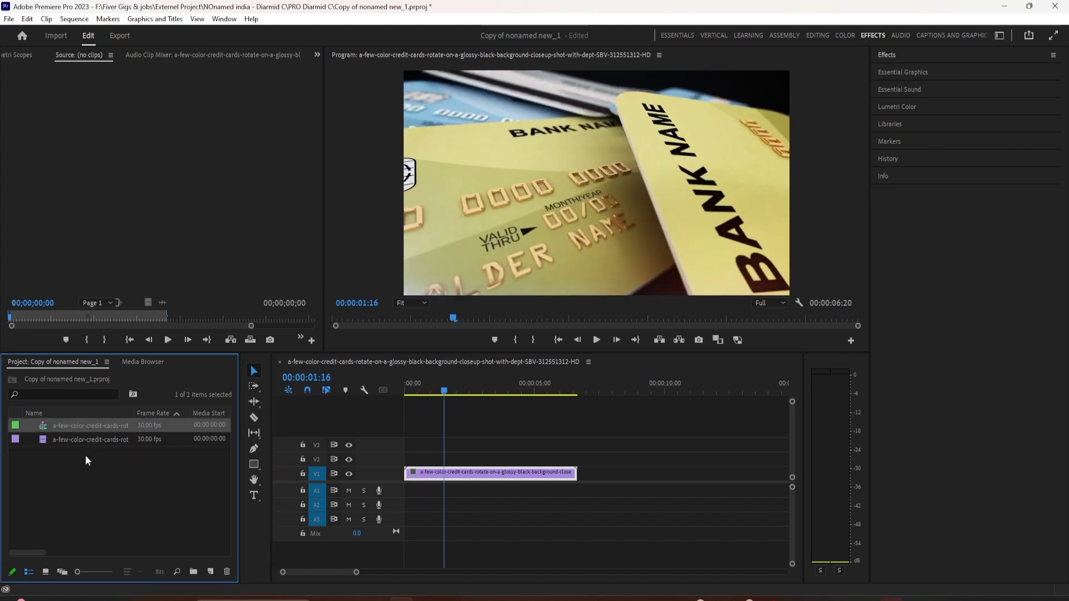
# Accept the clip sequence's 1920x1080, 30 fps settings and select the credit-card clip.
pyautogui.click(74, 19)
pyautogui.click(83, 32)
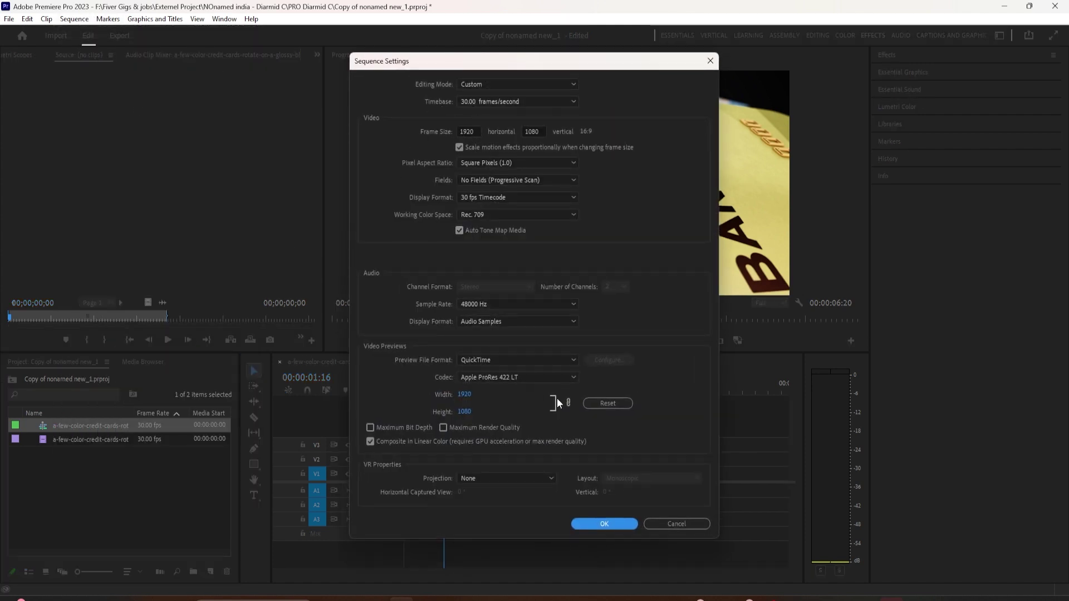
pyautogui.click(592, 526)
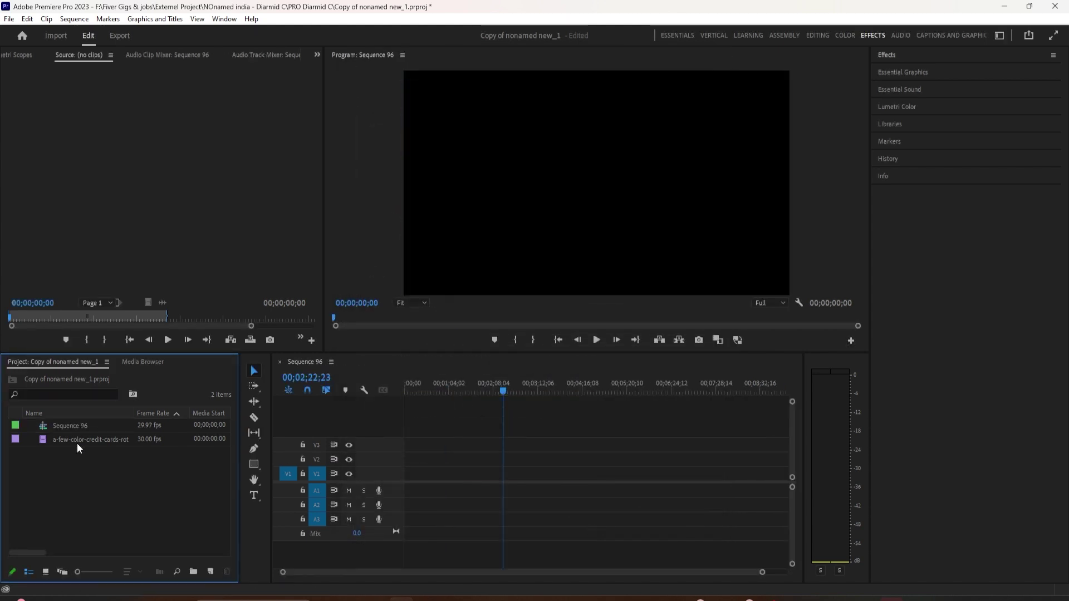
pyautogui.click(68, 443)
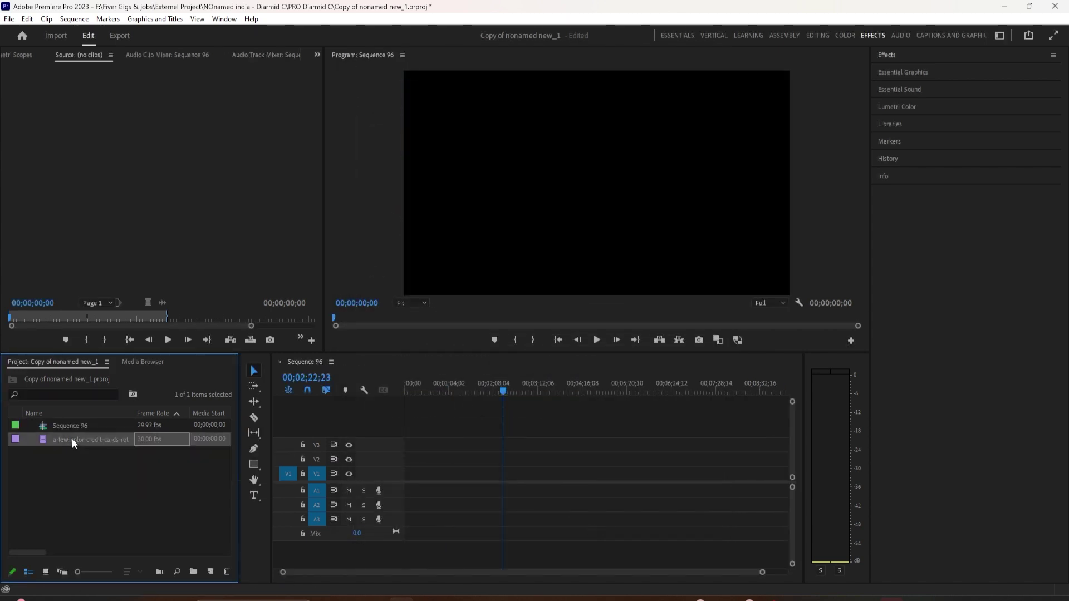
# Build a New Sequence From Clip for the credit-card clip and check its 30.00 fps settings.
pyautogui.rightClick(72, 440)
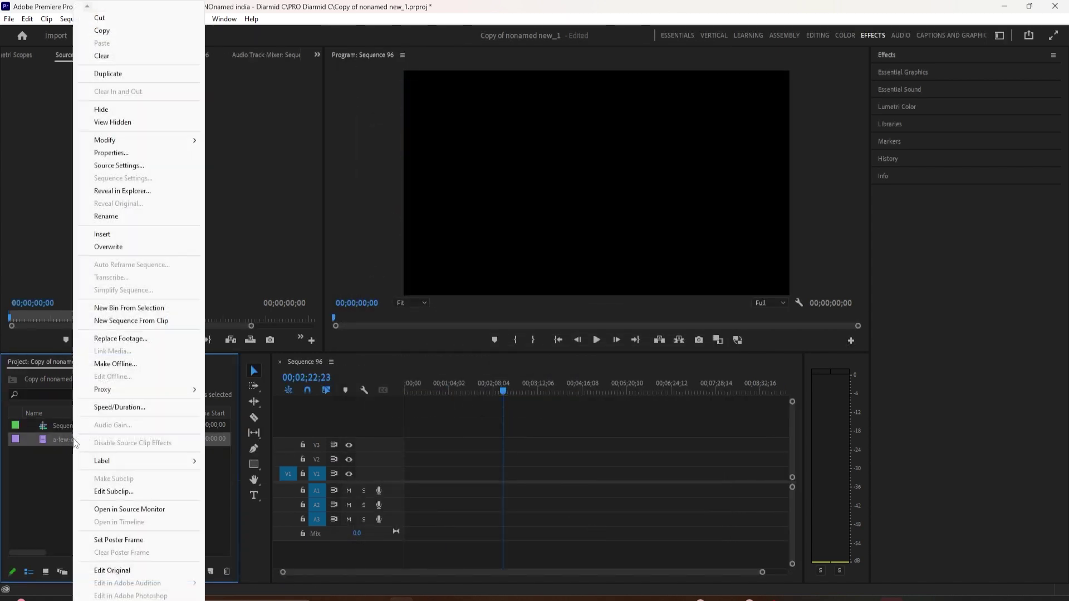
pyautogui.click(133, 322)
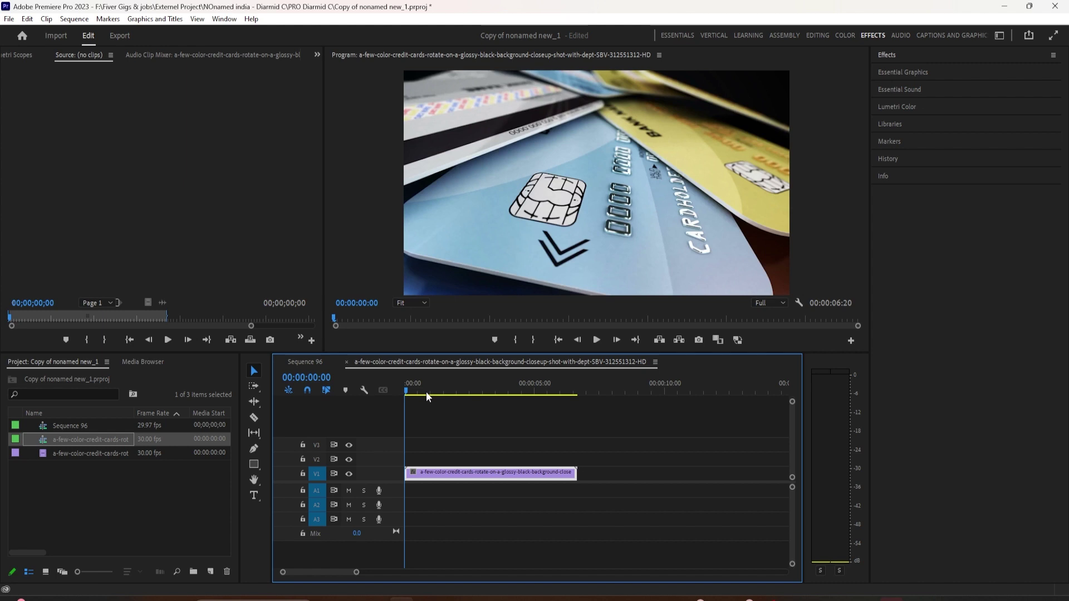
pyautogui.click(102, 442)
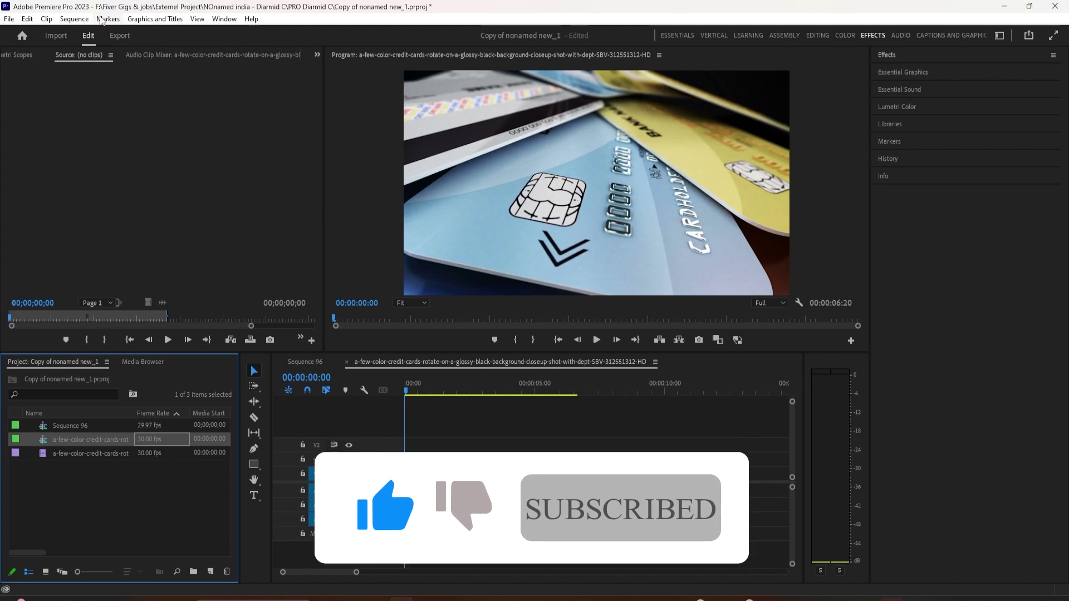
pyautogui.click(74, 18)
pyautogui.click(81, 33)
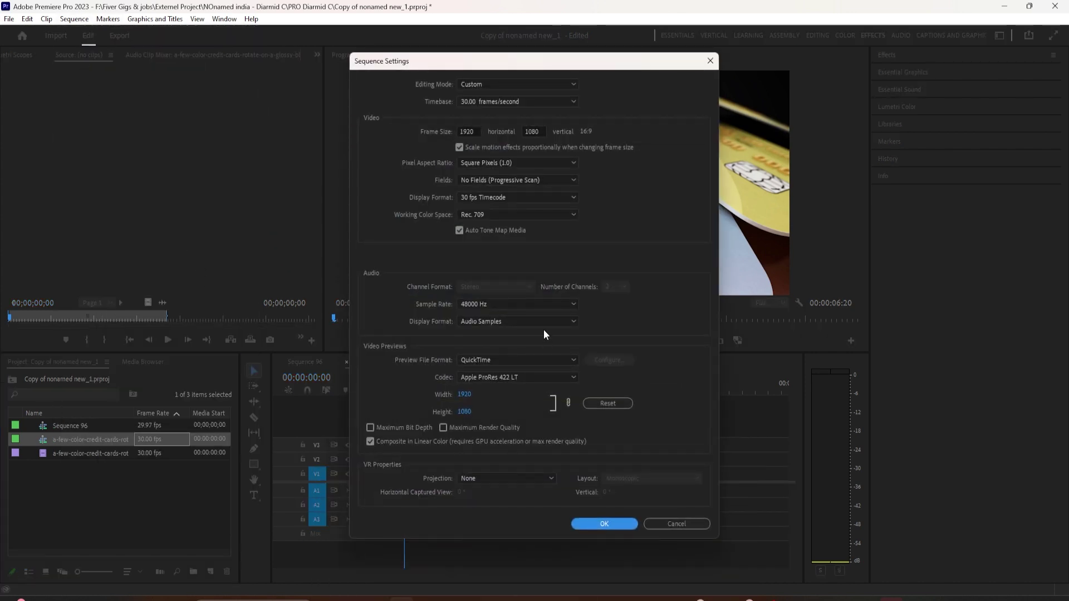